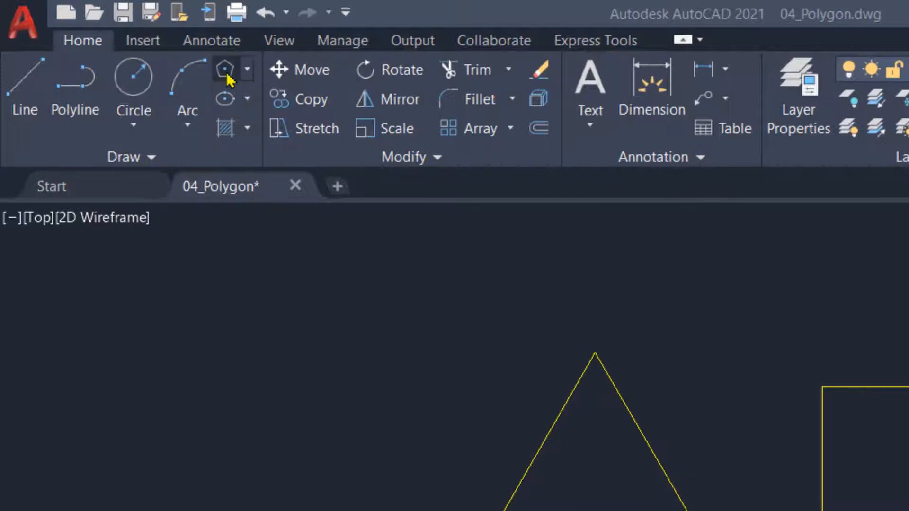
pyautogui.click(247, 71)
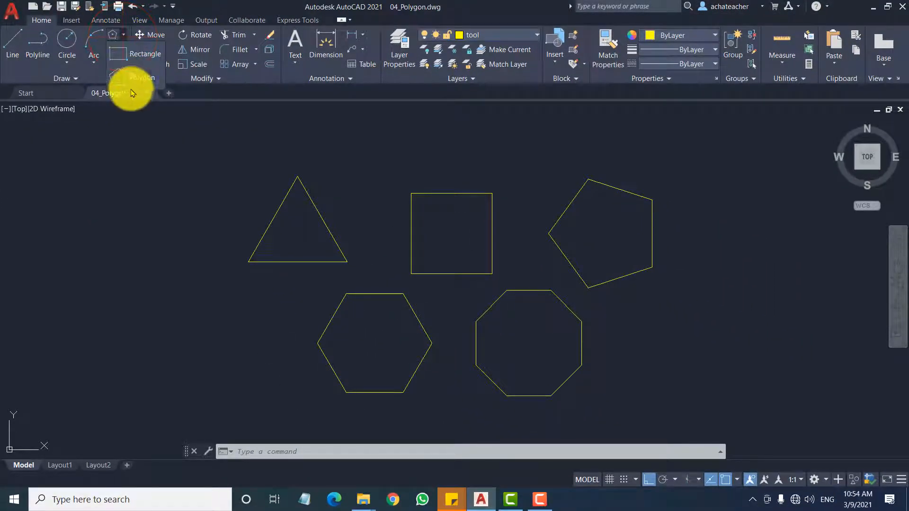
pyautogui.click(131, 77)
pyautogui.click(221, 182)
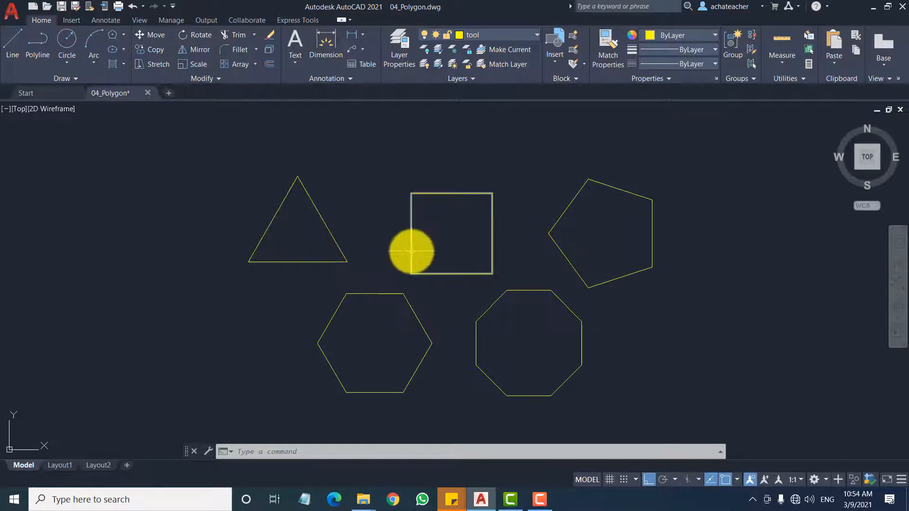
# Step: Examine the sample polygons within circles and compare the inscribed and circumscribed octagon examples
pyautogui.scroll(-6, 410, 248)
pyautogui.scroll(6, 641, 247)
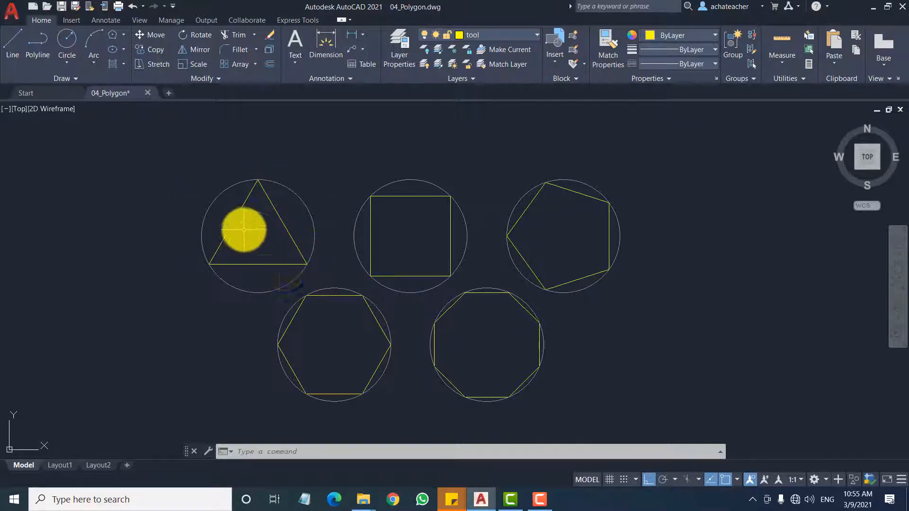
pyautogui.scroll(-4, 220, 220)
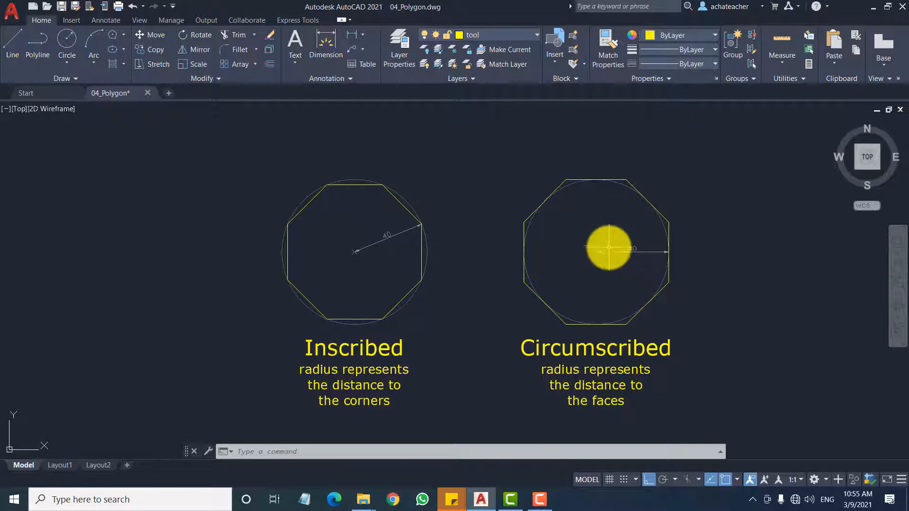
pyautogui.scroll(-2, 563, 233)
pyautogui.scroll(-4, 558, 233)
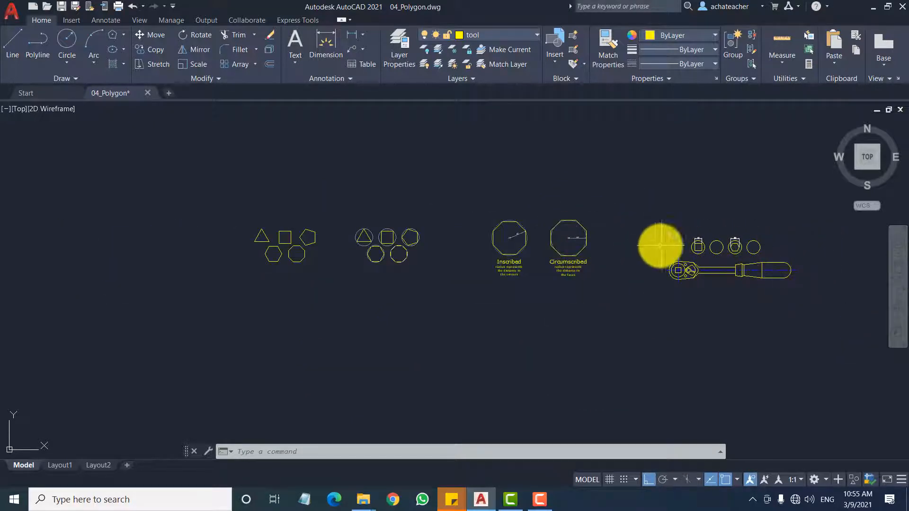
pyautogui.scroll(5, 598, 260)
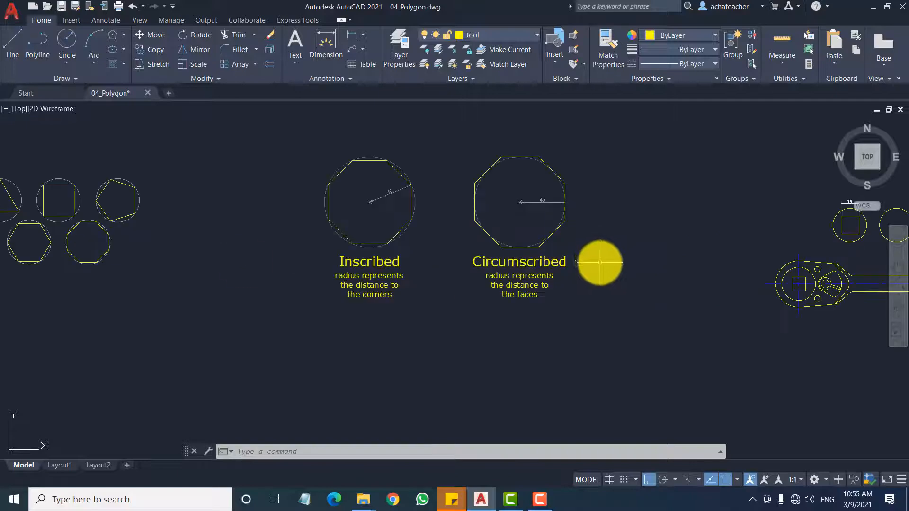
pyautogui.scroll(4, 367, 195)
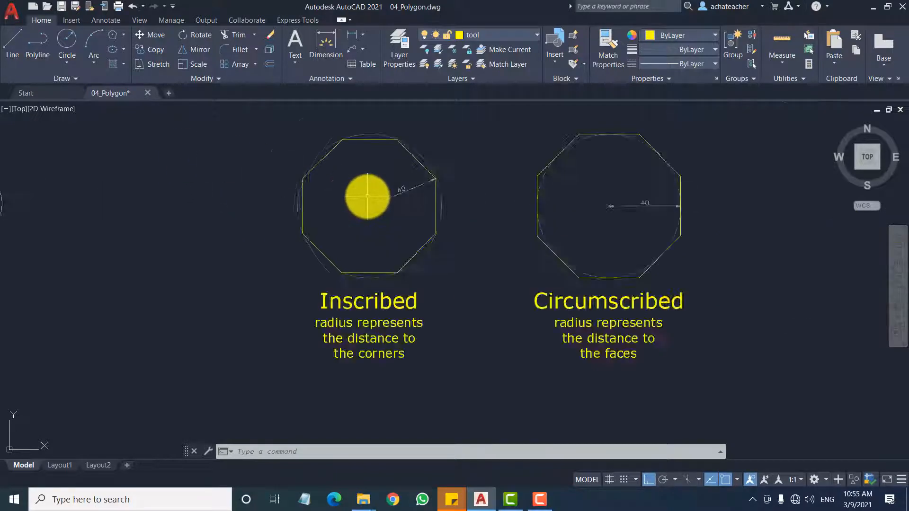
pyautogui.scroll(-4, 436, 184)
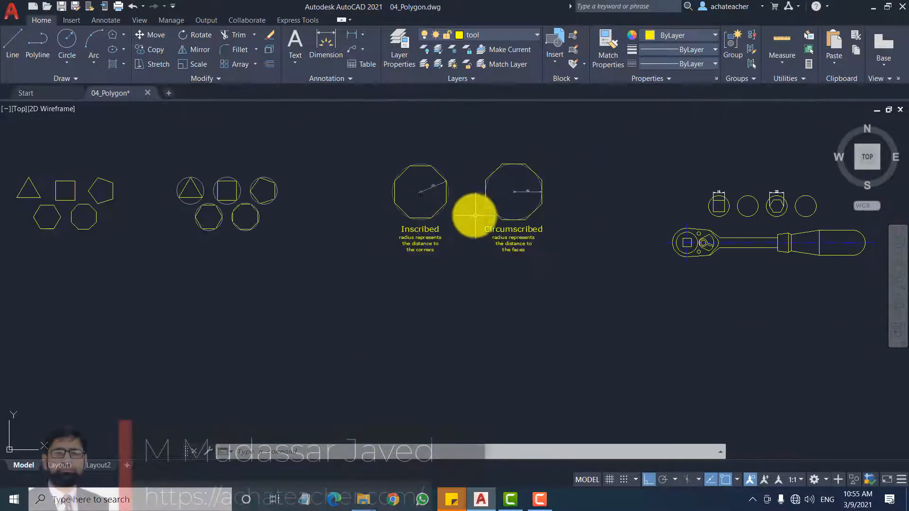
pyautogui.scroll(3, 511, 227)
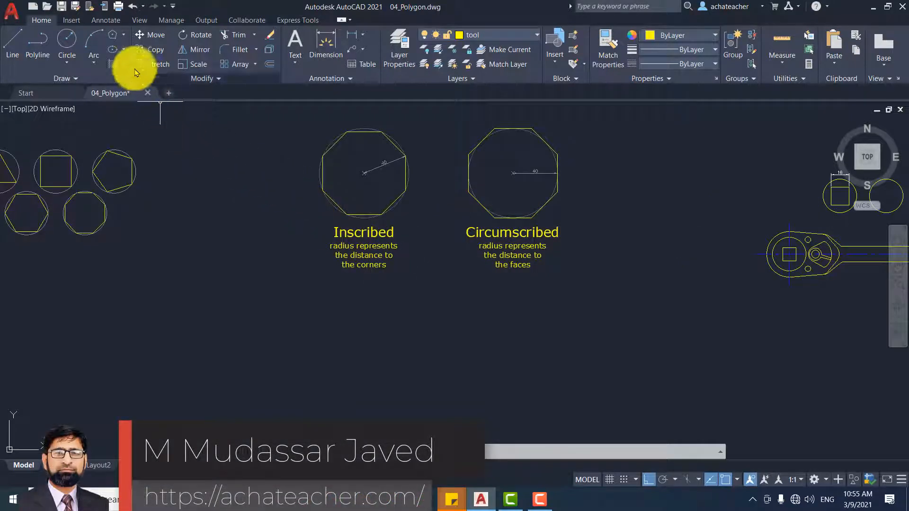
# Step: Draw an 8-sided polygon inscribed in a circle below the Inscribed example, using the same radius of 40 as that example
pyautogui.click(112, 38)
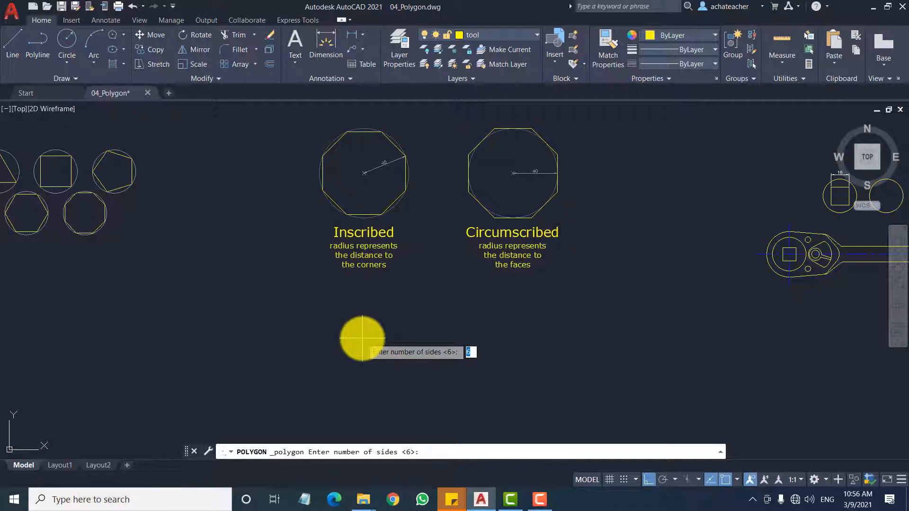
pyautogui.press('Return')
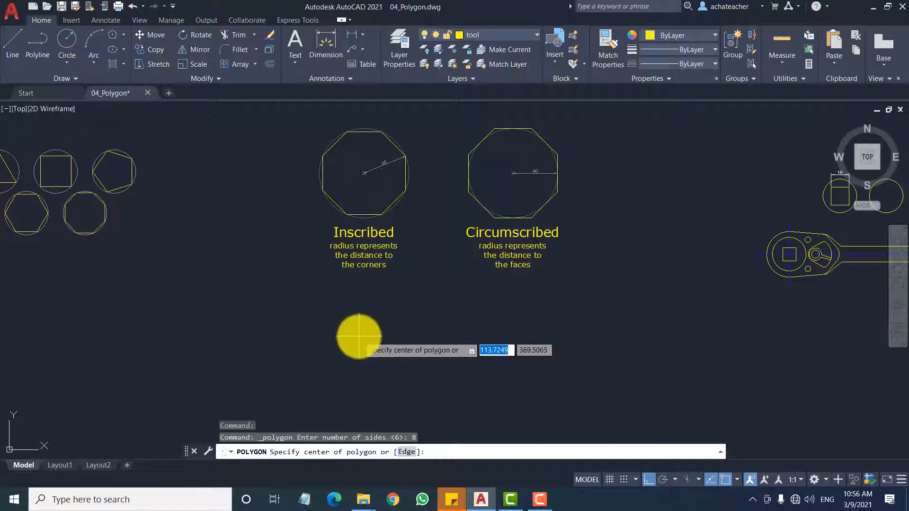
pyautogui.click(361, 346)
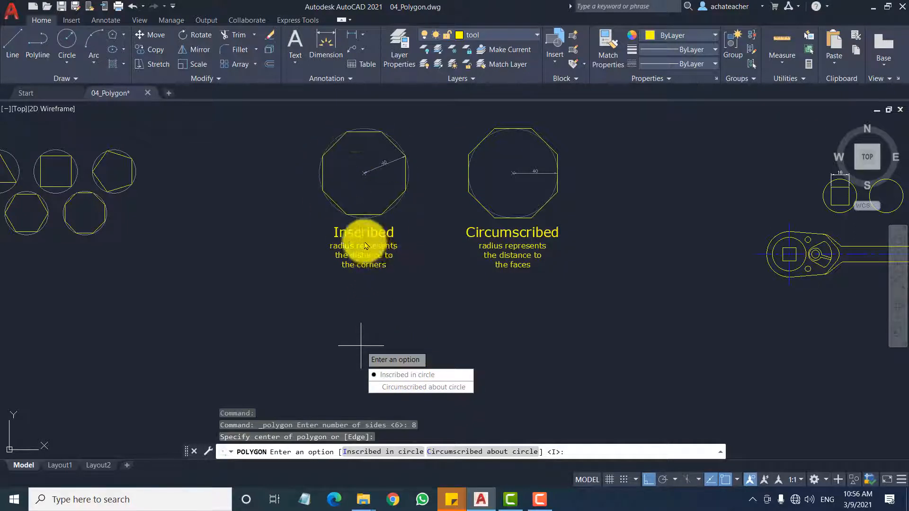
pyautogui.click(411, 374)
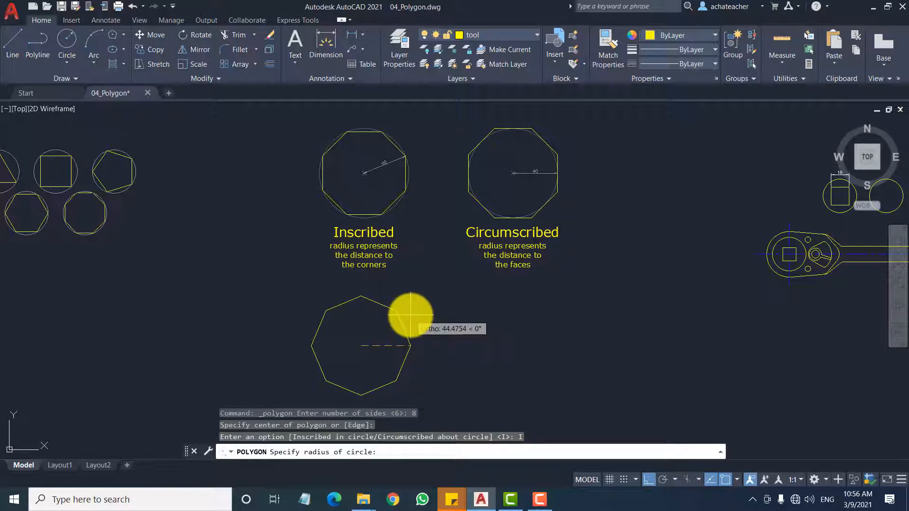
pyautogui.press('Return')
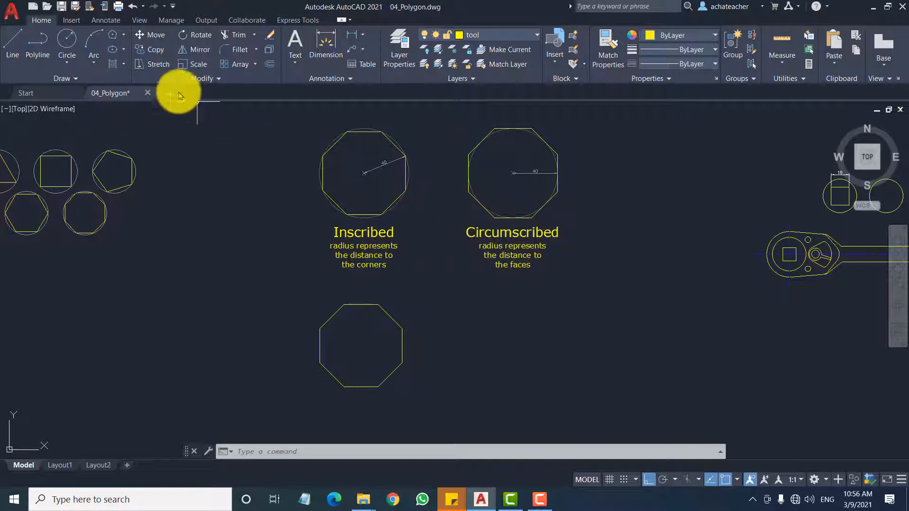
# Step: Draw an 8-sided polygon circumscribed about a circle of radius 40 below the Circumscribed example
pyautogui.click(112, 36)
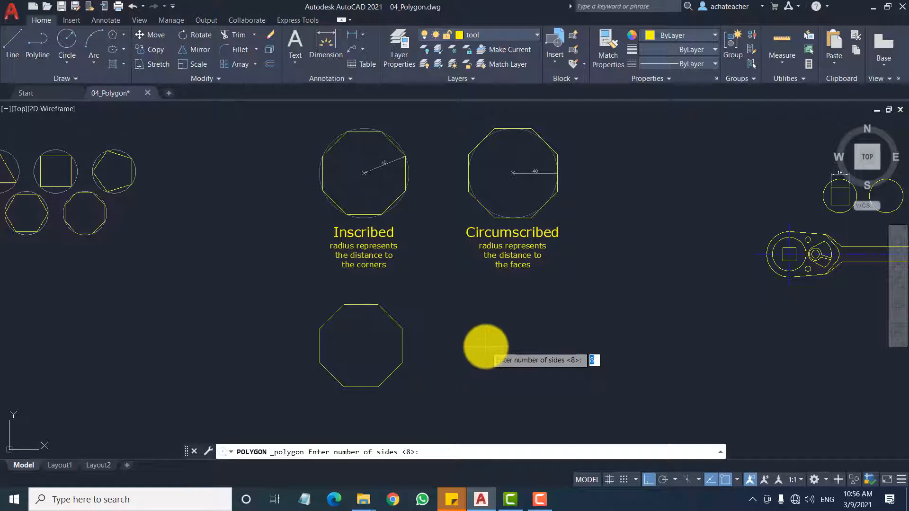
pyautogui.press('Return')
pyautogui.click(518, 341)
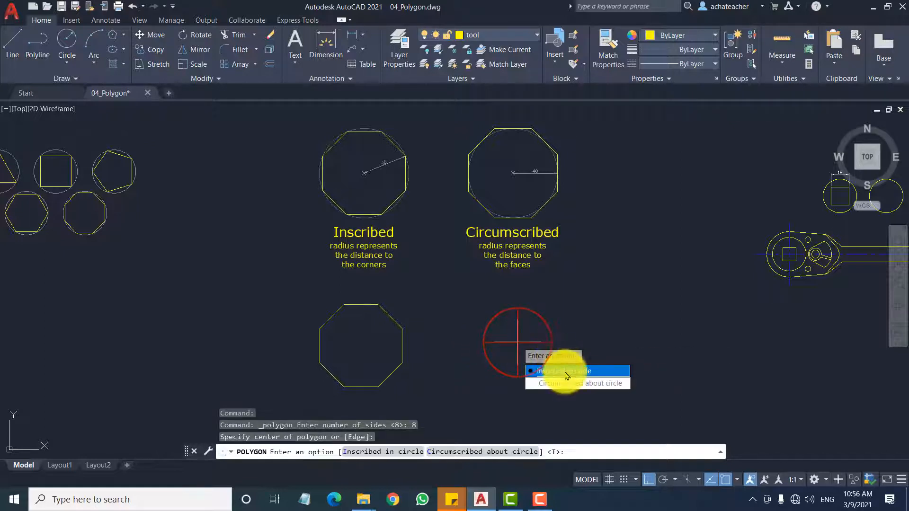
pyautogui.click(558, 383)
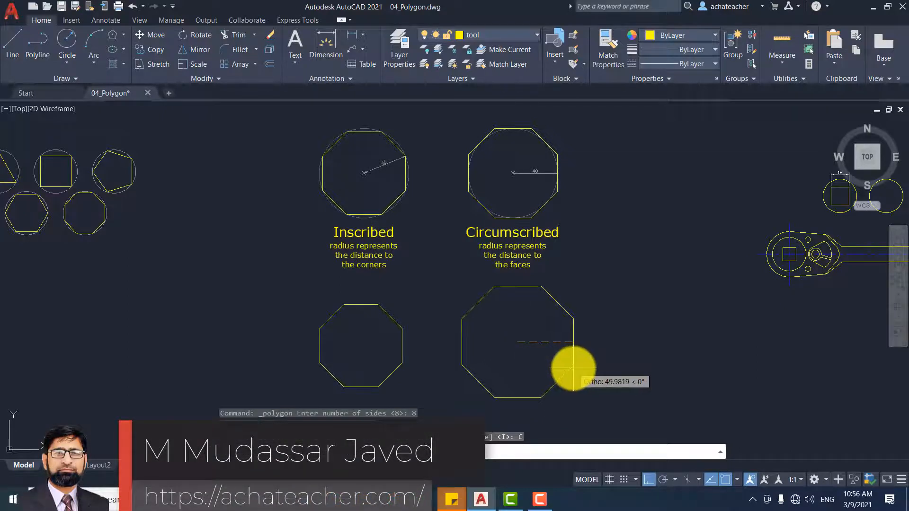
pyautogui.write('40')
pyautogui.press('Return')
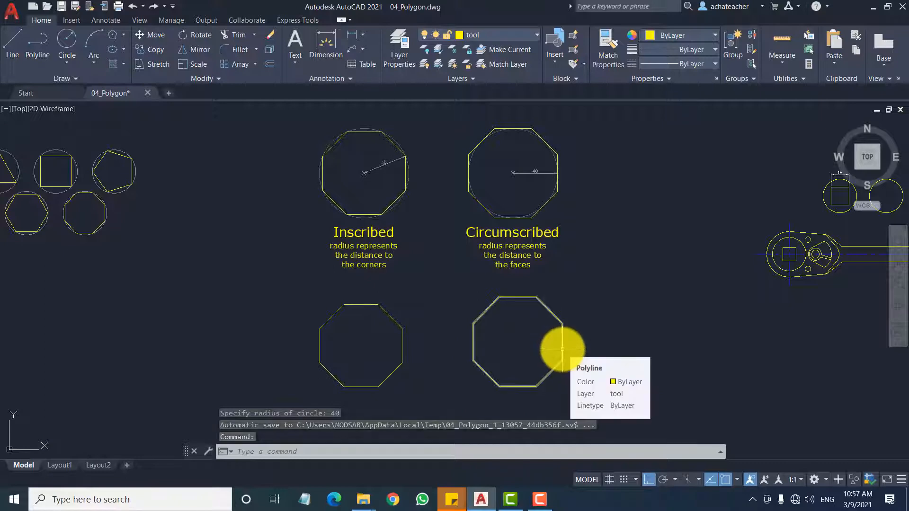
# Step: Draw a 4-sided polygon centred in the empty circle beside the 16-wide square socket, circumscribed about a circle of radius 8
pyautogui.scroll(-5, 562, 349)
pyautogui.scroll(5, 669, 321)
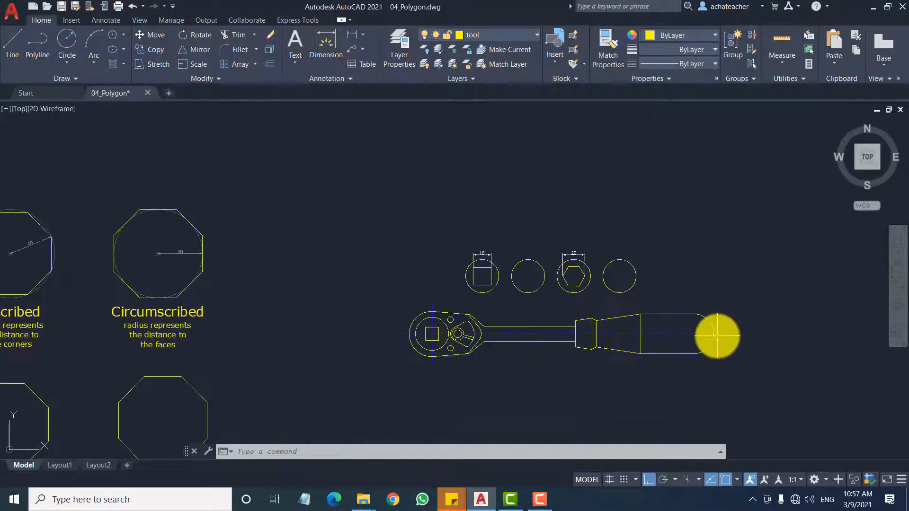
pyautogui.scroll(2, 717, 336)
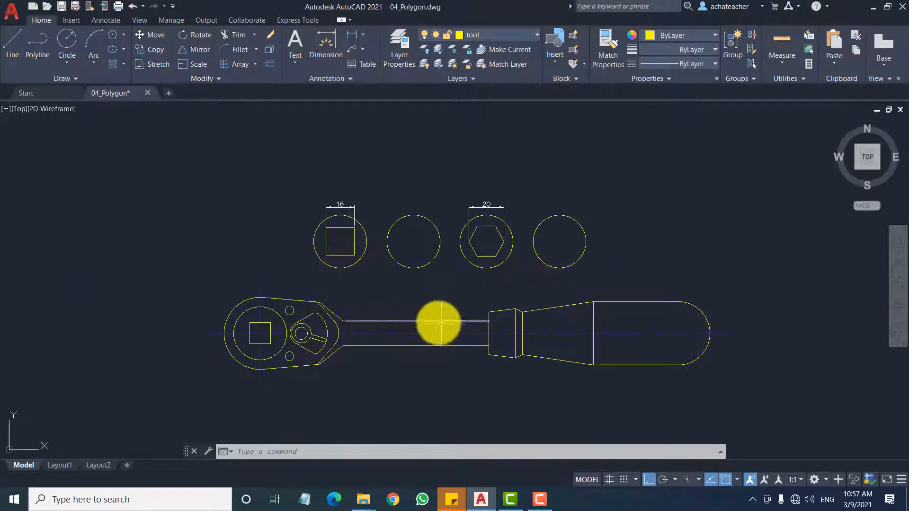
pyautogui.scroll(2, 440, 323)
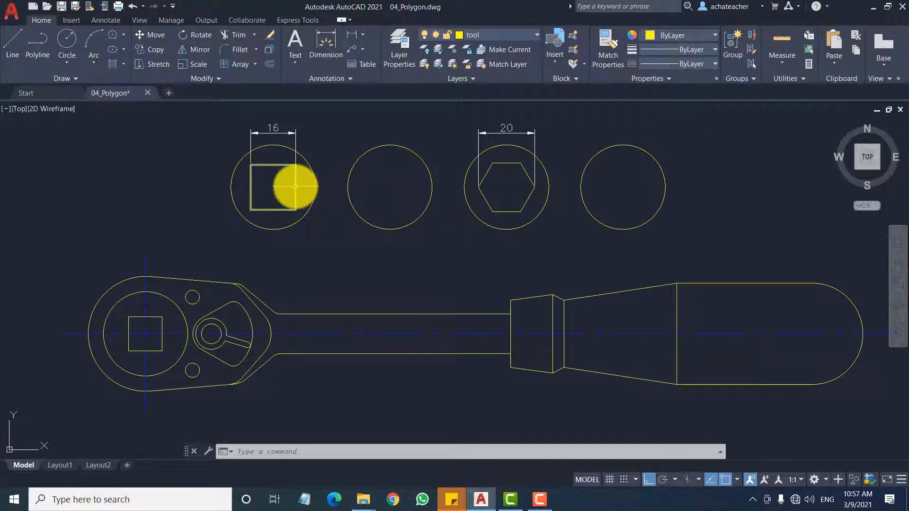
pyautogui.click(111, 36)
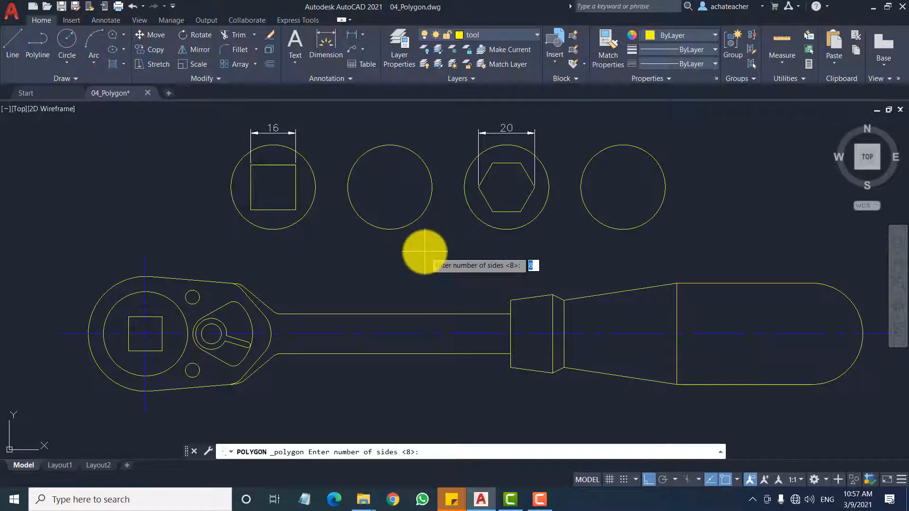
pyautogui.press('Return')
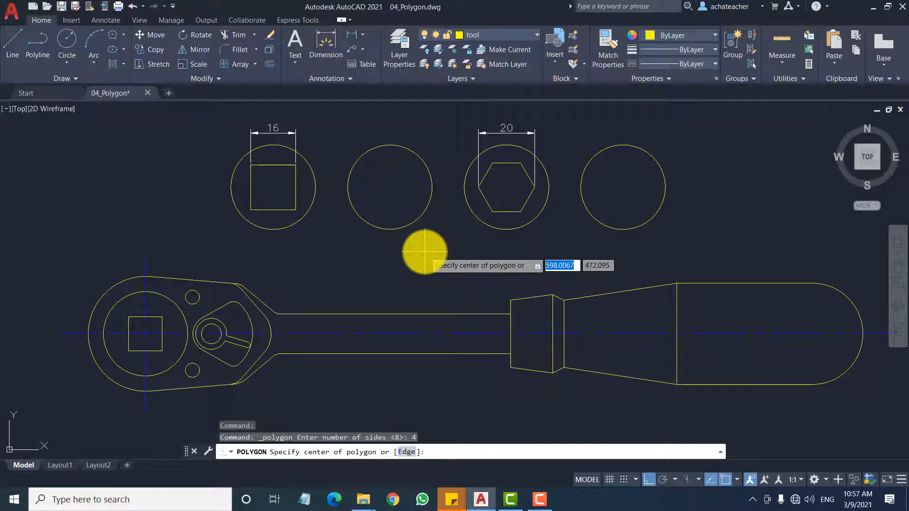
pyautogui.click(391, 188)
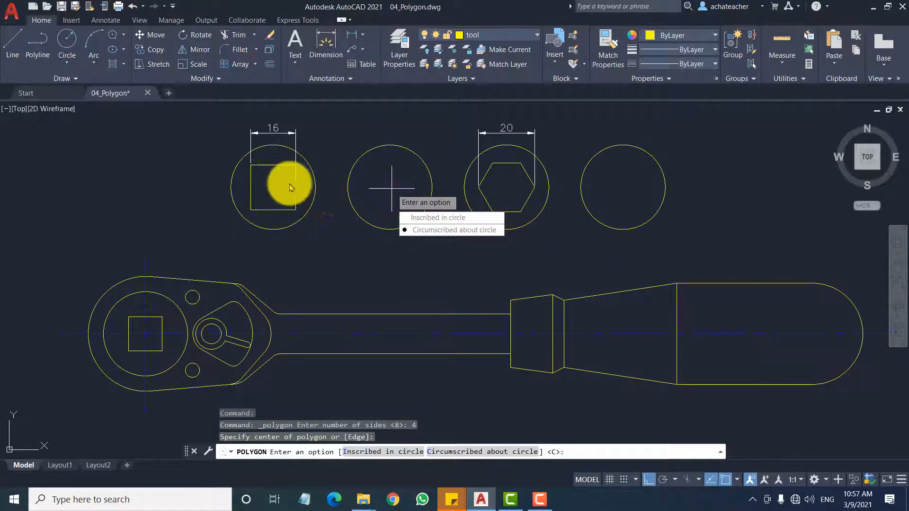
pyautogui.click(427, 232)
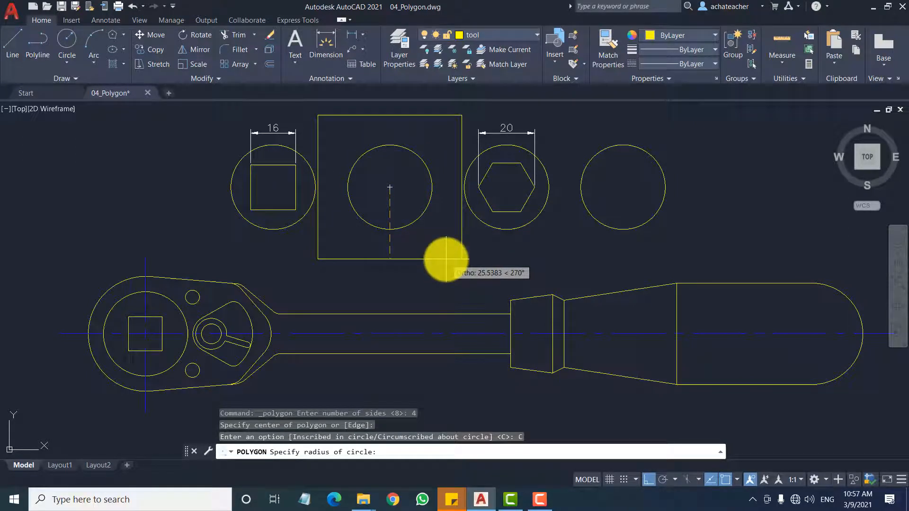
pyautogui.write('8')
pyautogui.press('Return')
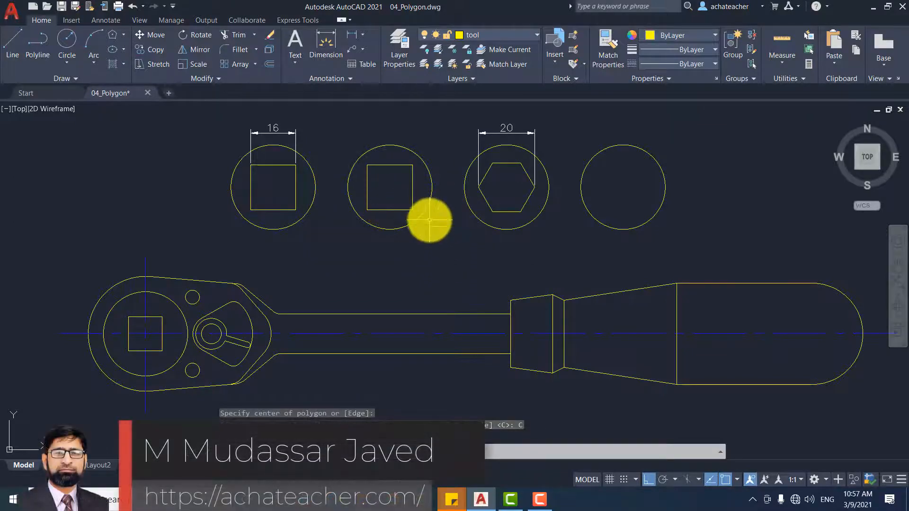
# Step: Draw a 6-sided polygon centred in the empty circle beside the 20-wide hexagonal socket, inscribed in a circle of radius 10
pyautogui.scroll(2, 740, 137)
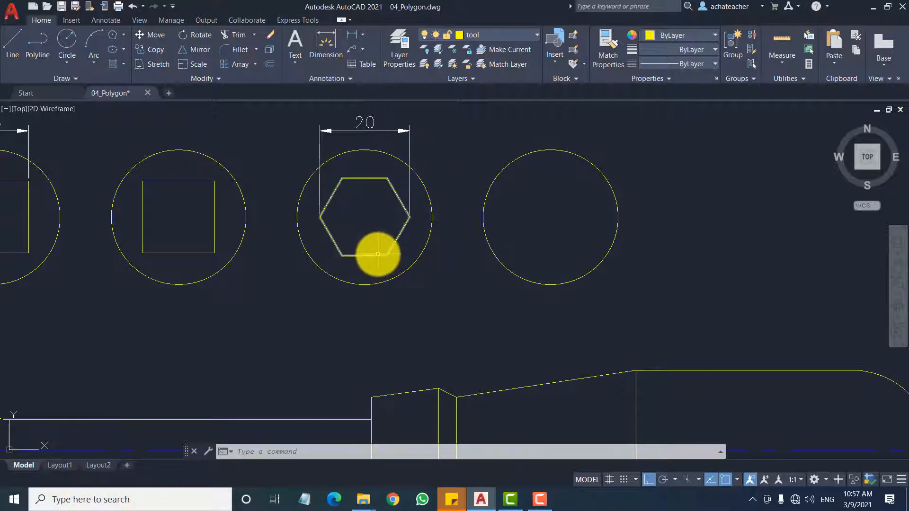
pyautogui.click(112, 36)
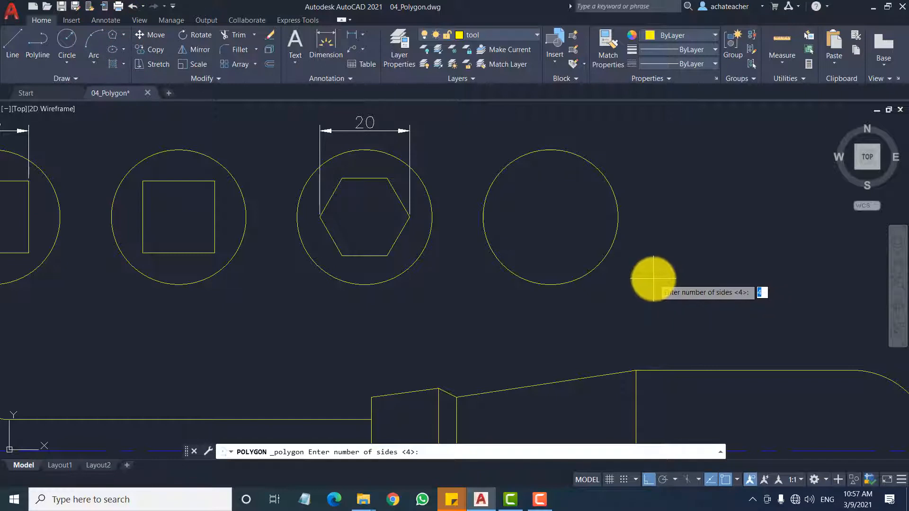
pyautogui.press('Return')
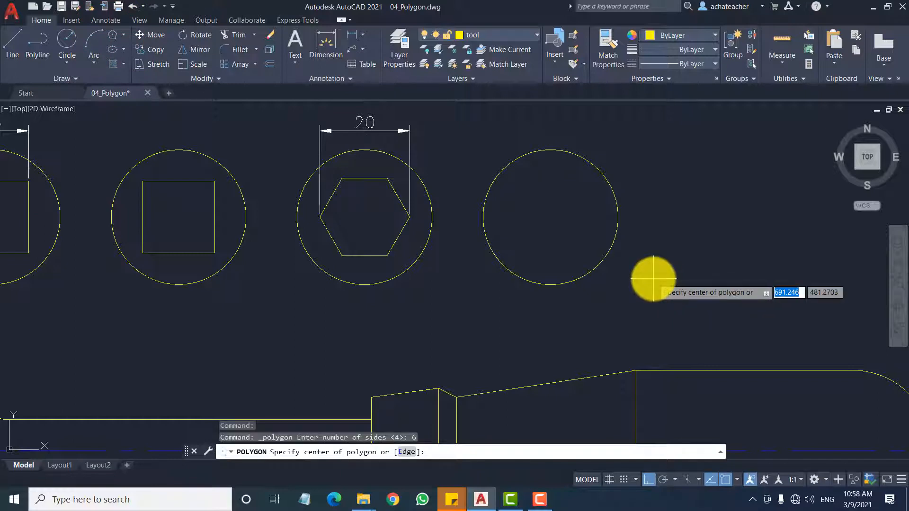
pyautogui.click(552, 218)
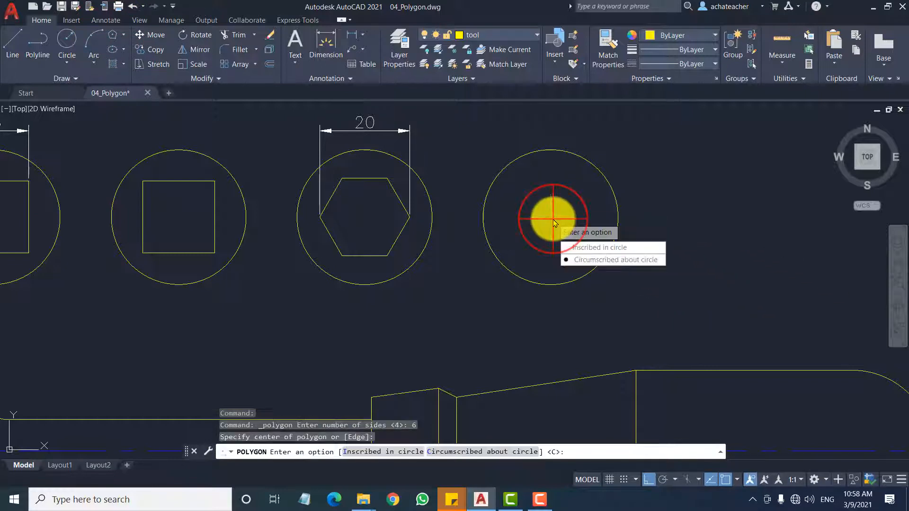
pyautogui.click(583, 247)
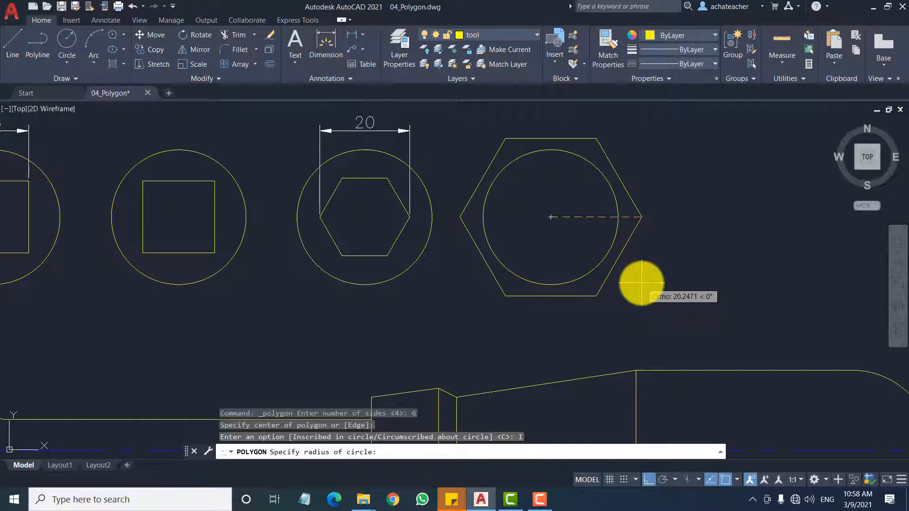
pyautogui.write('10')
pyautogui.press('Return')
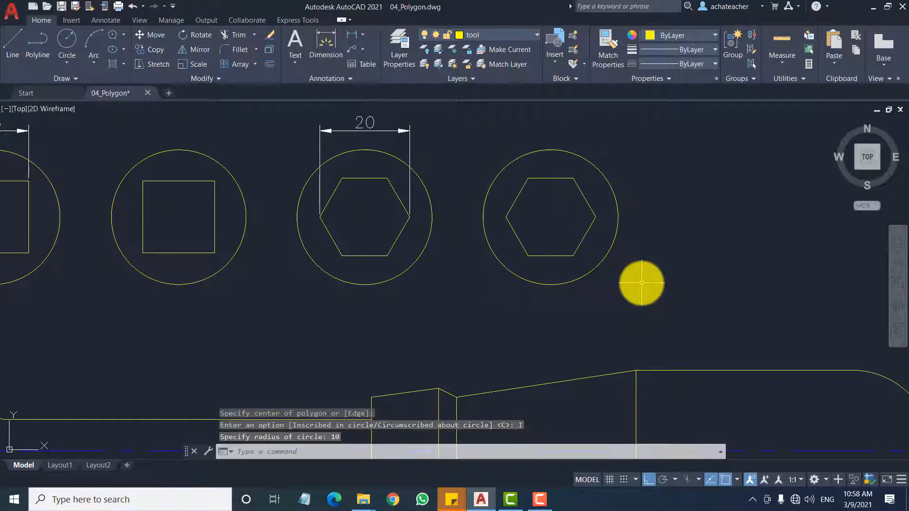
pyautogui.scroll(-5, 607, 237)
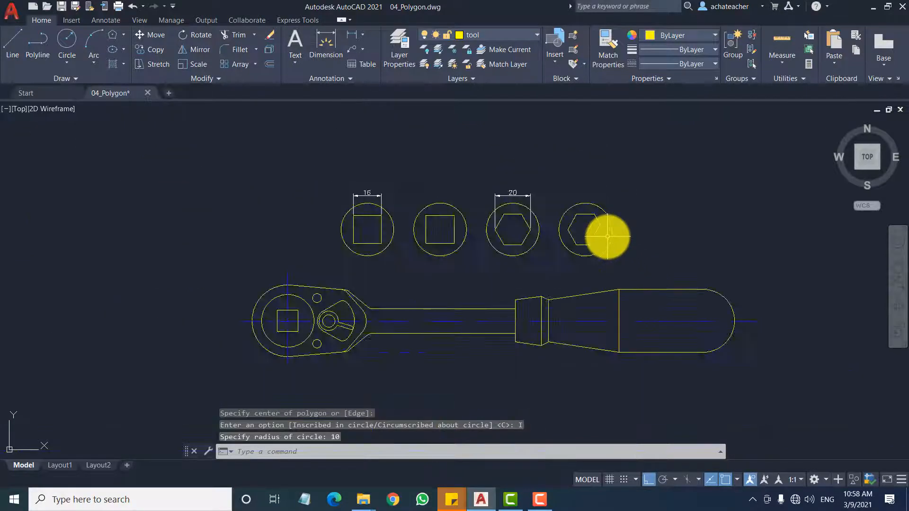